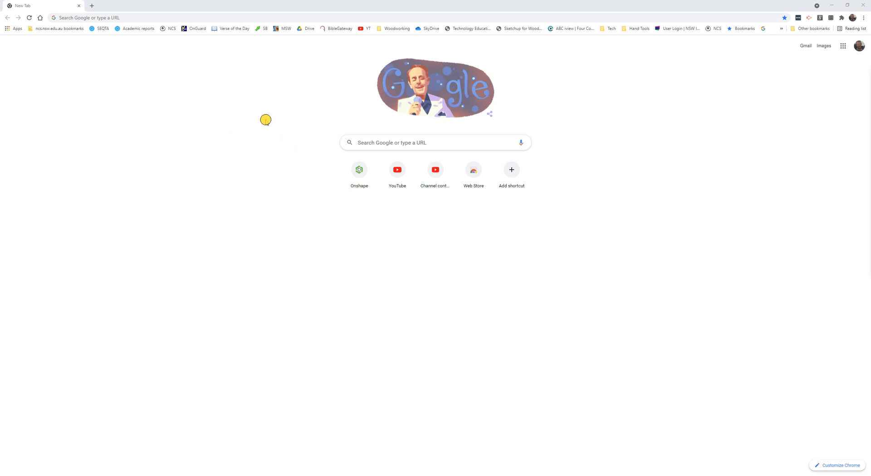
Search Google for onshape and open the official Onshape website.
click(369, 143)
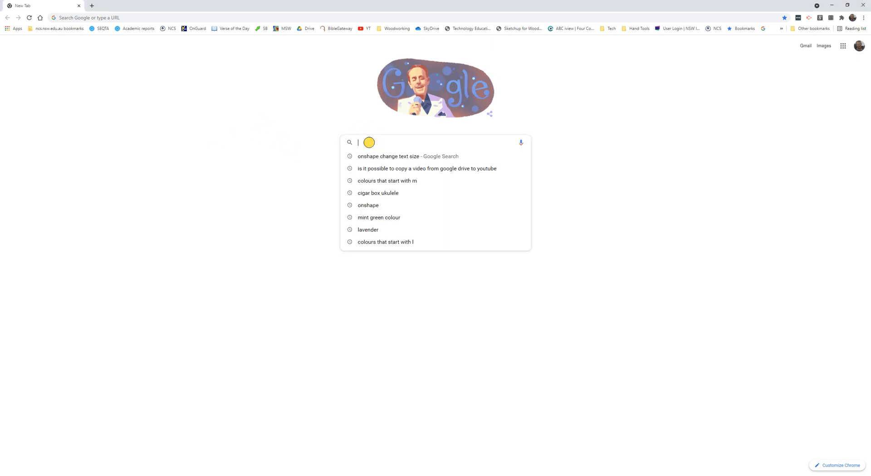
text(onshape)
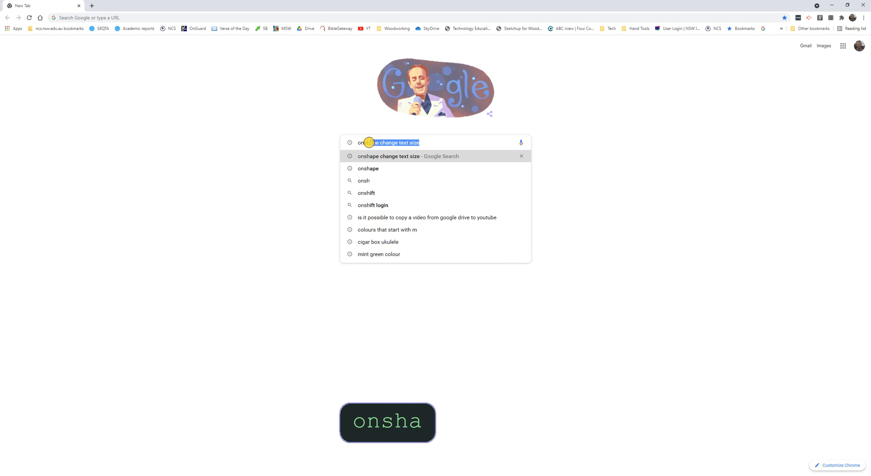
text(e)
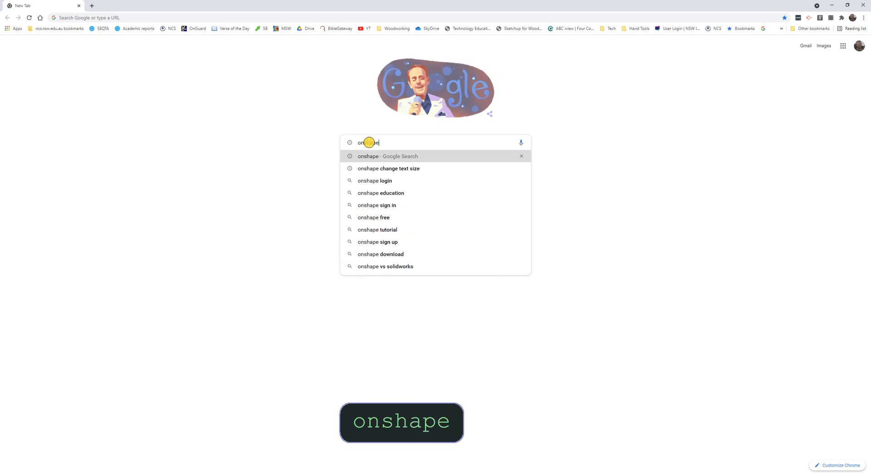
key(Return)
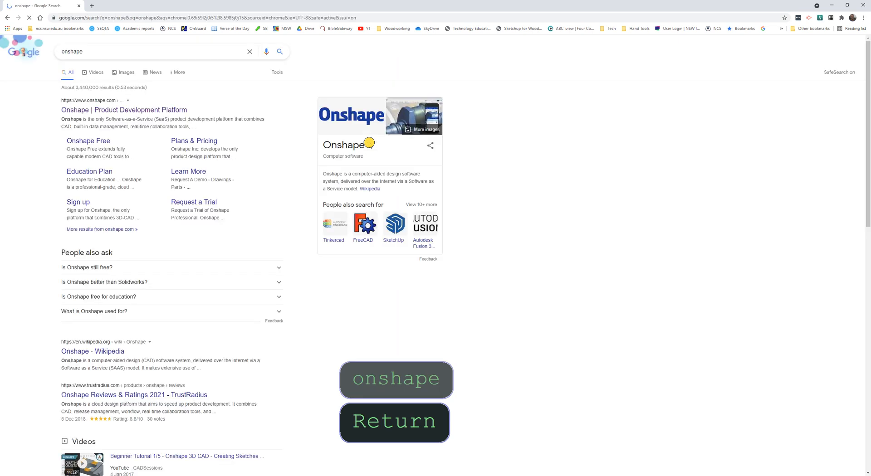
click(136, 111)
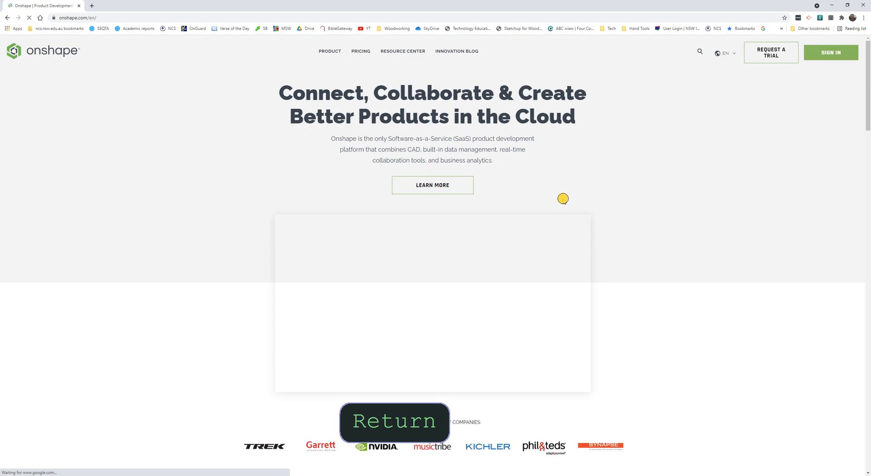
Sign in to Onshape with the saved account credentials.
click(816, 53)
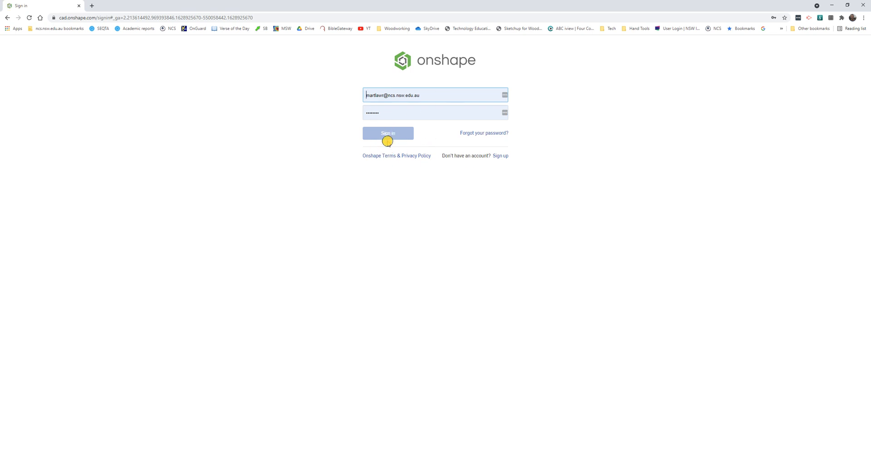
click(387, 133)
click(387, 133)
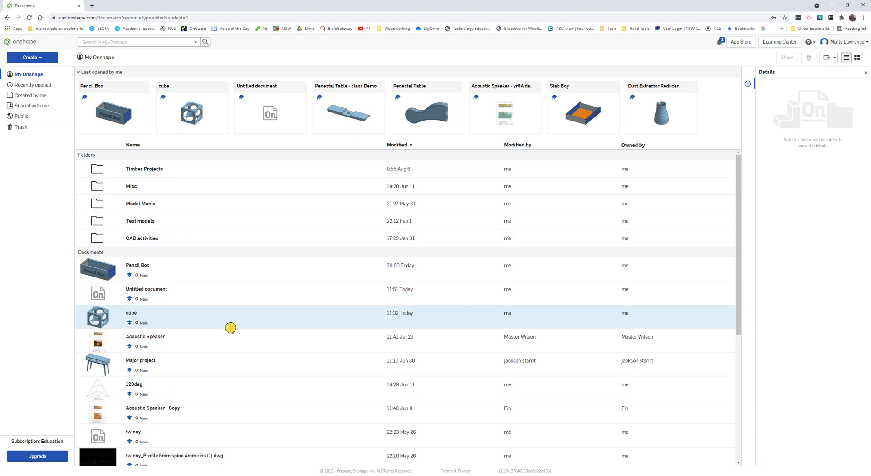
Create a new document named Cube.
scroll(232, 325, down, 4)
scroll(233, 323, up, 4)
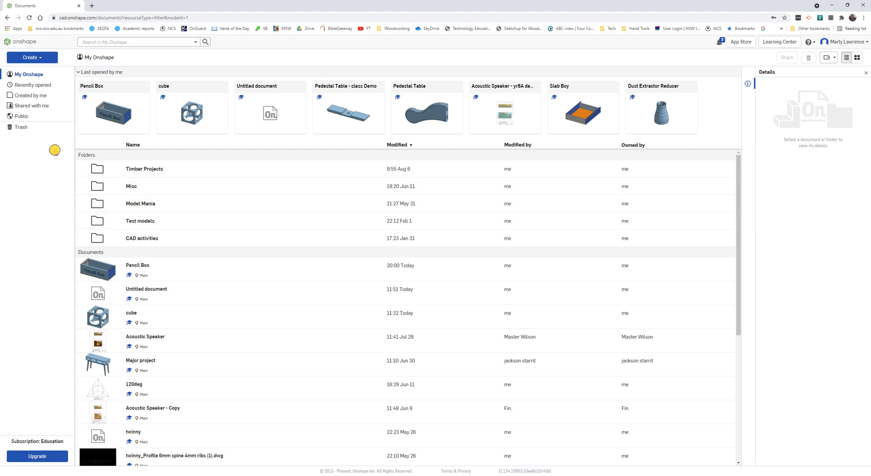
click(39, 60)
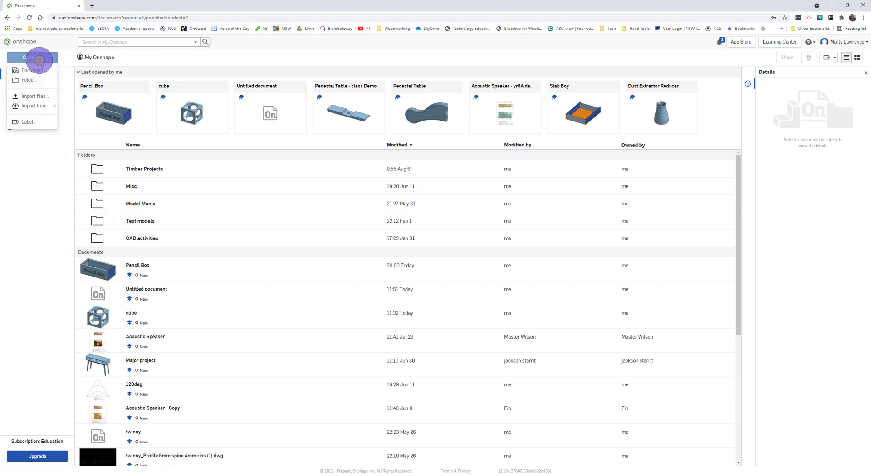
click(36, 70)
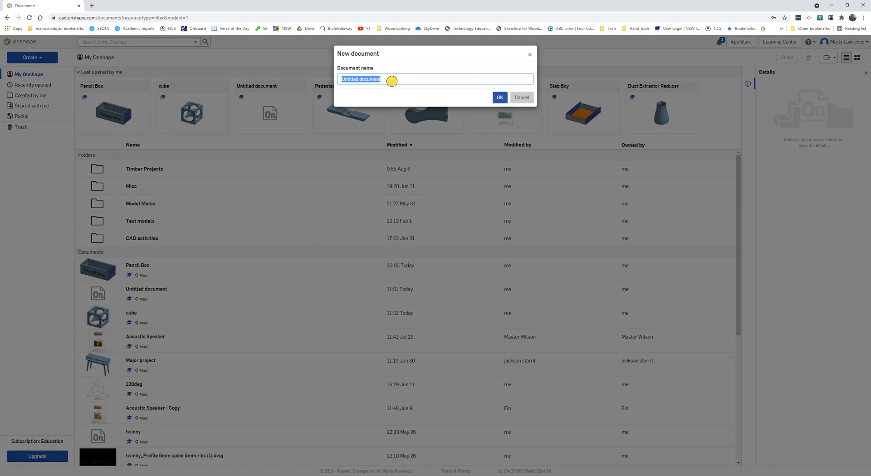
text(C)
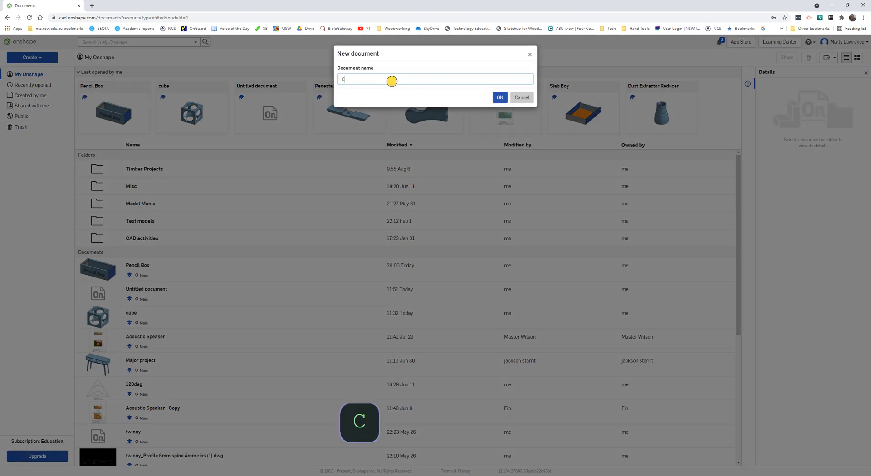
text(ube)
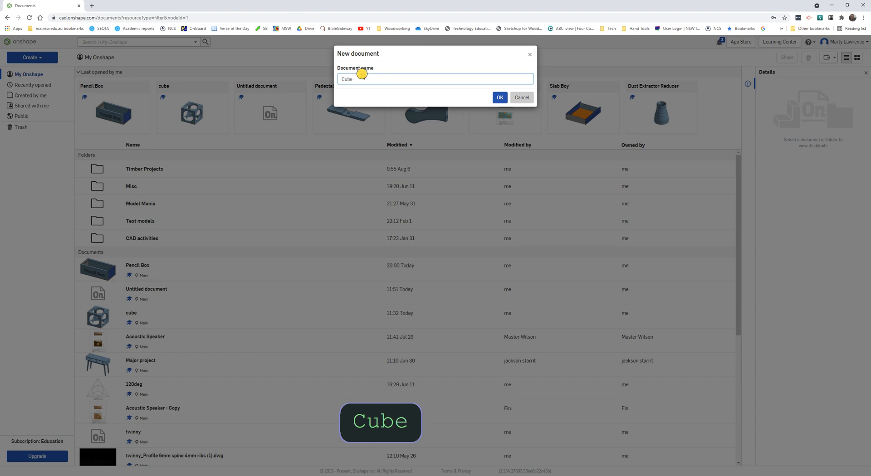
click(361, 78)
click(499, 98)
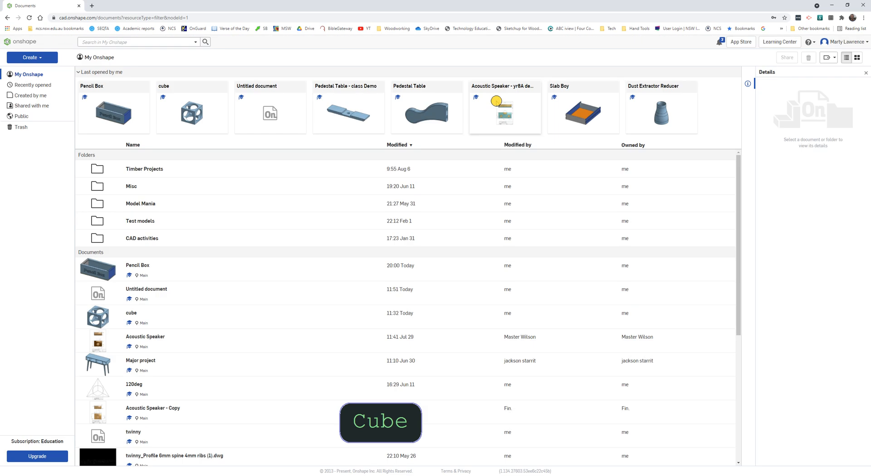
click(496, 101)
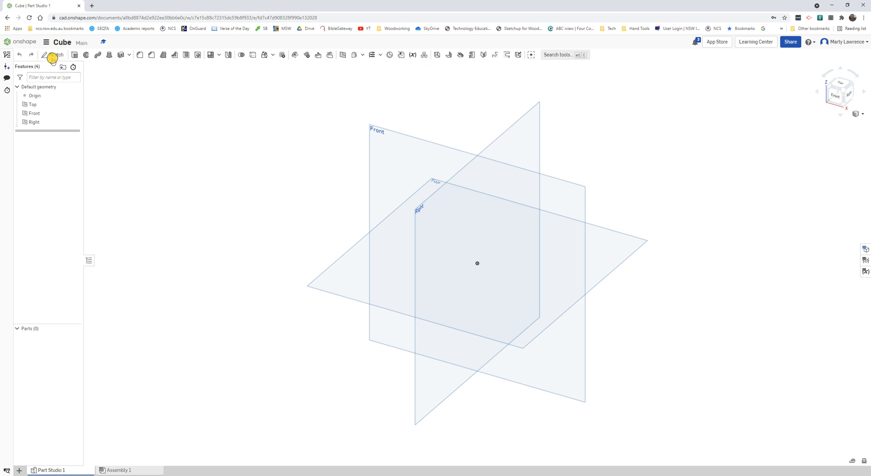
Start a sketch on the Top plane and hide the origin and the Top, Front and Right planes.
click(52, 56)
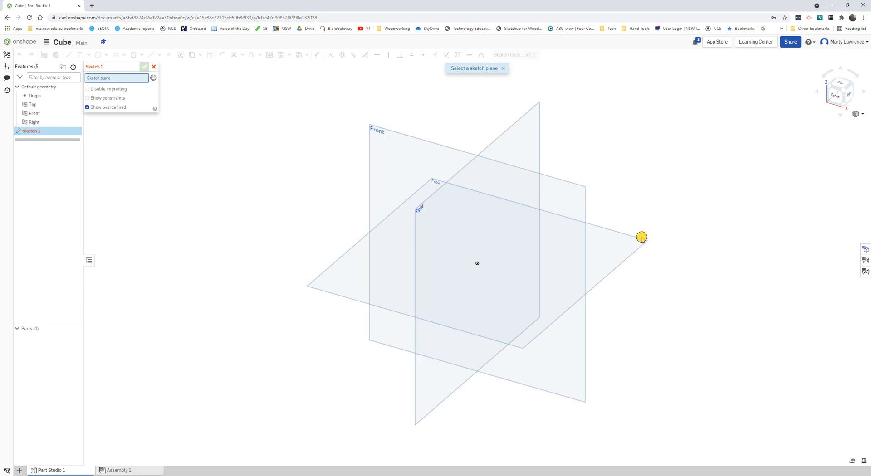
click(632, 242)
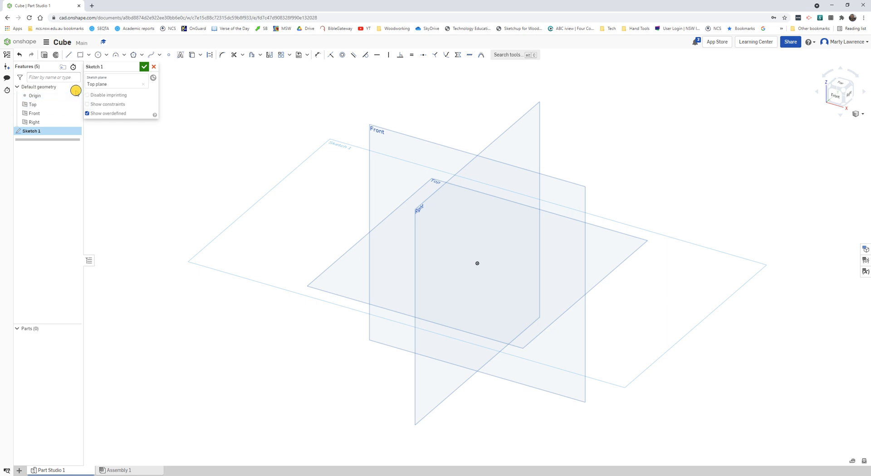
click(75, 95)
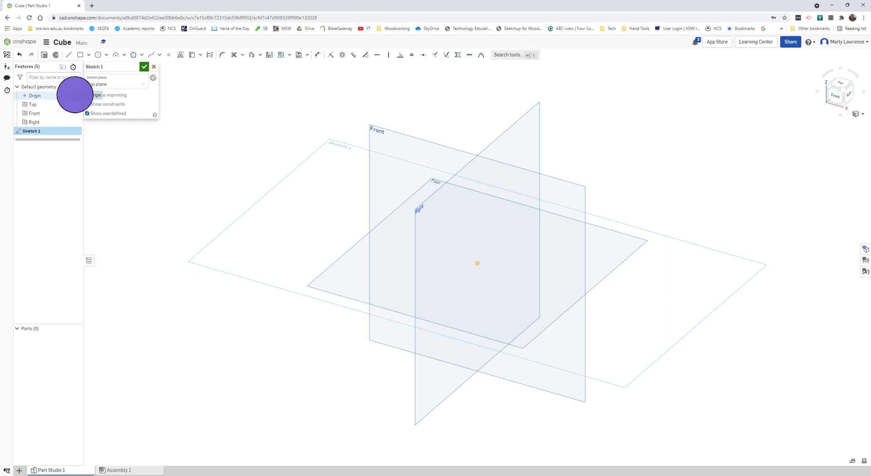
click(75, 104)
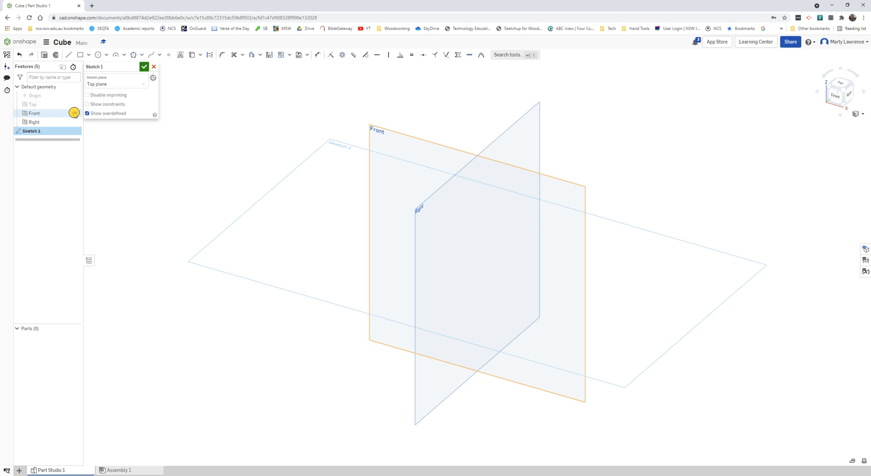
click(74, 113)
click(75, 121)
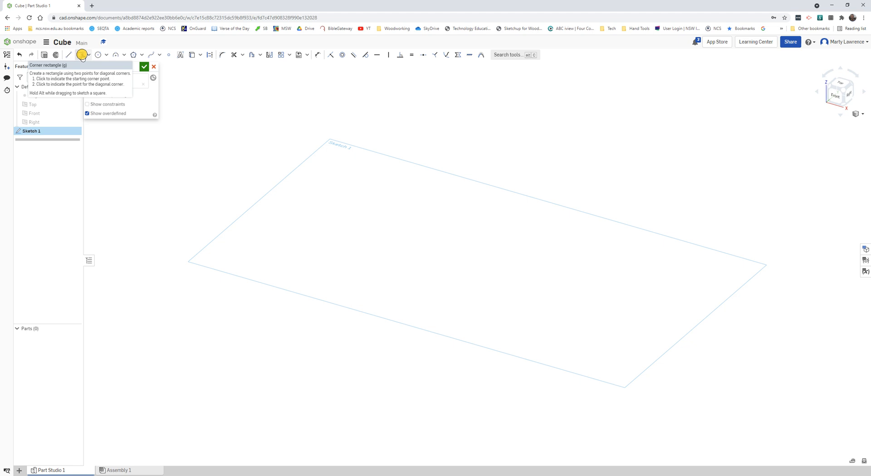
Sketch a corner rectangle with its long sides about 132 mm on the Top plane.
click(88, 55)
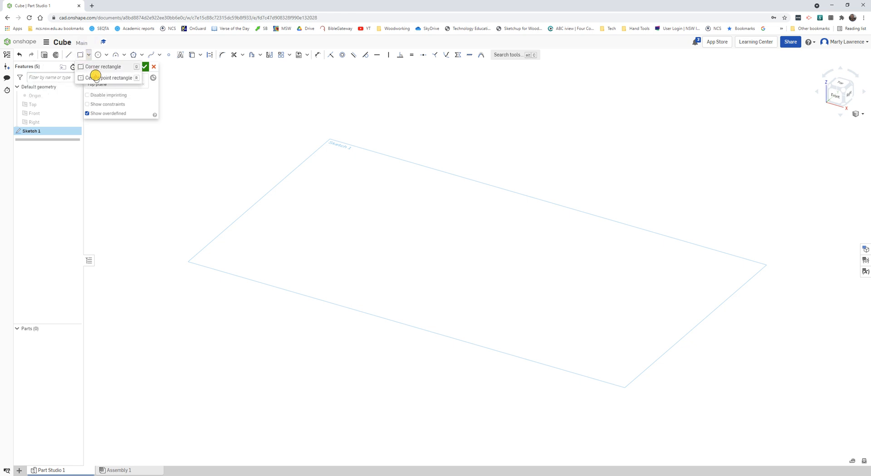
click(93, 67)
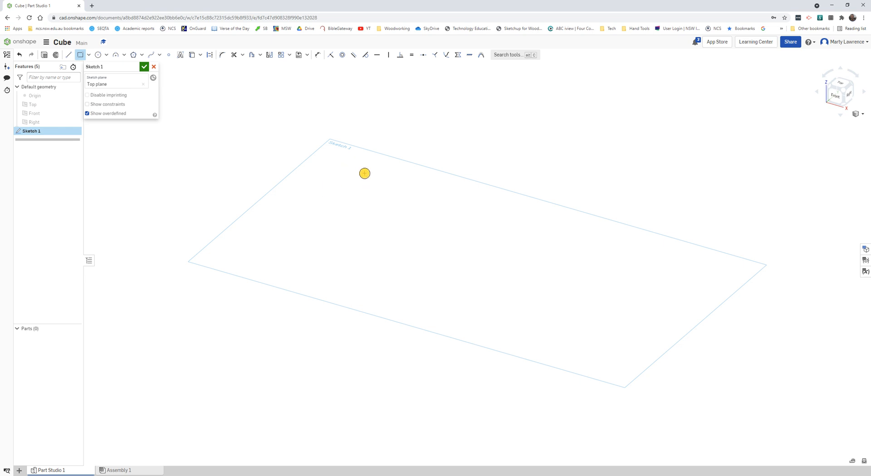
click(364, 175)
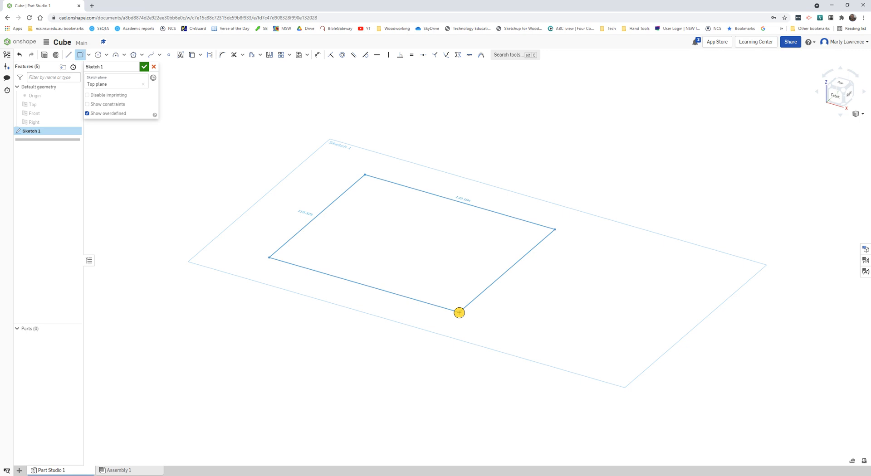
click(459, 312)
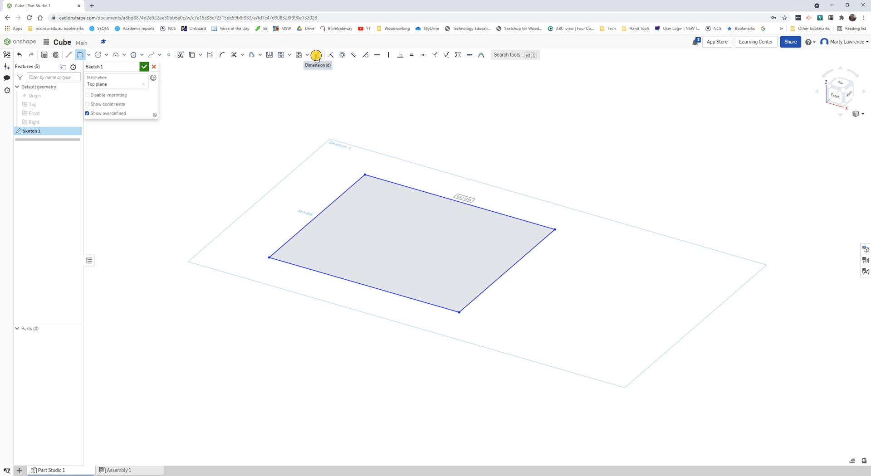
Dimension the rectangle's long back edge to 100 mm.
click(318, 56)
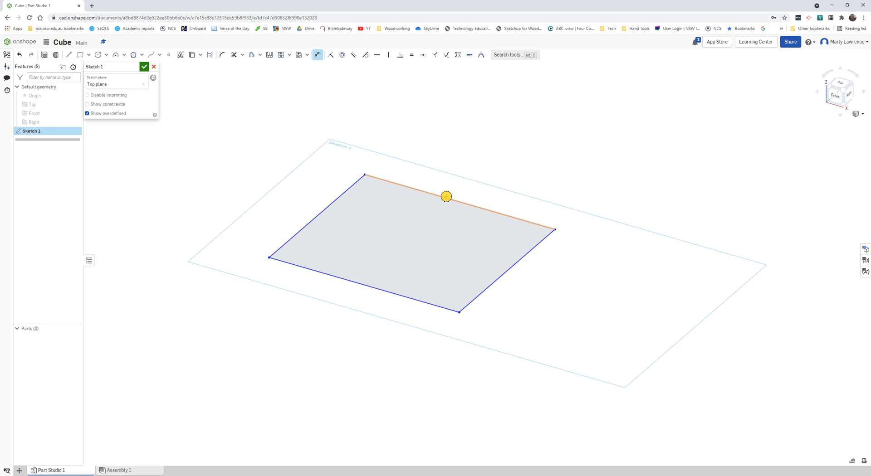
click(446, 197)
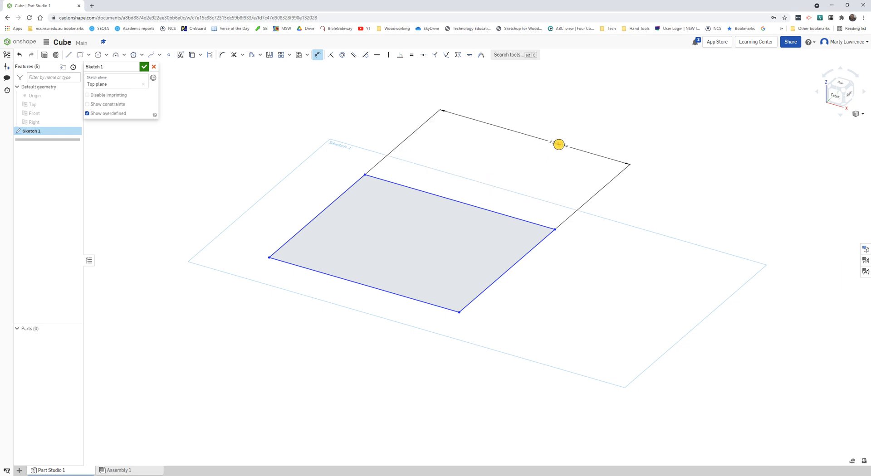
click(549, 154)
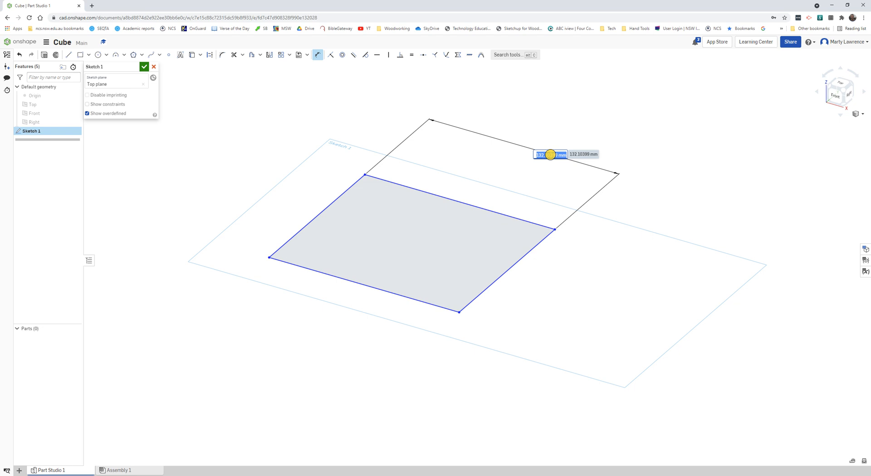
text(100)
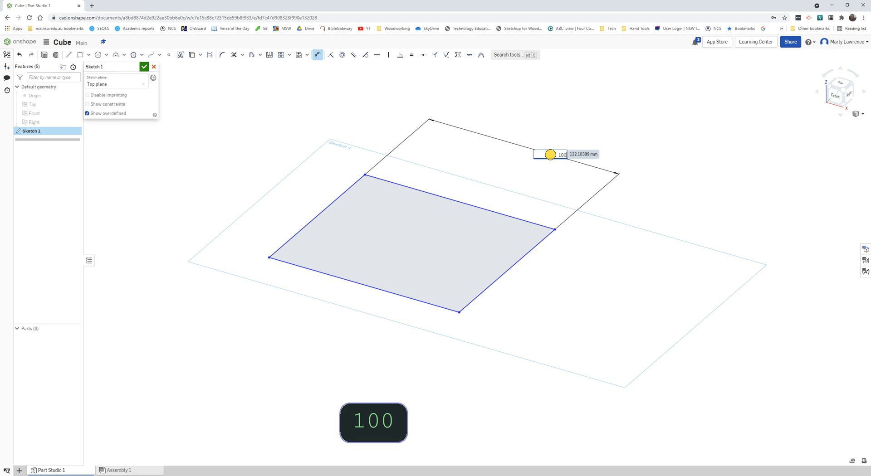
key(Return)
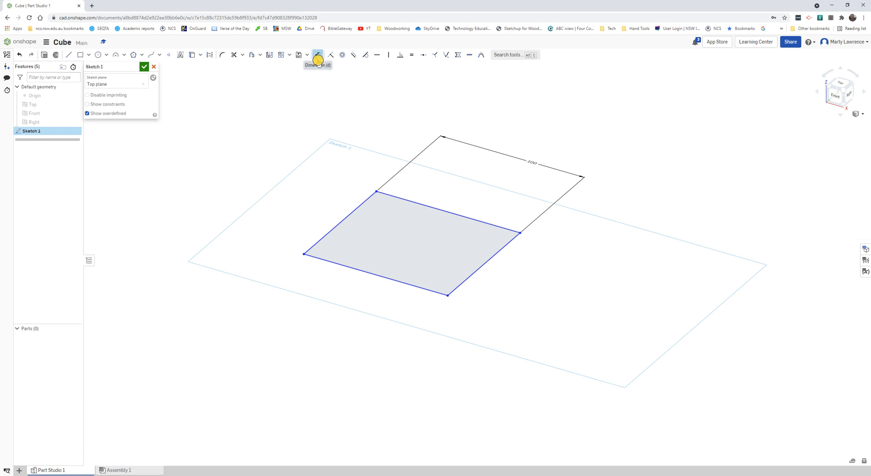
Dimension the rectangle's adjacent side edge to 100 mm and accept the sketch.
click(361, 205)
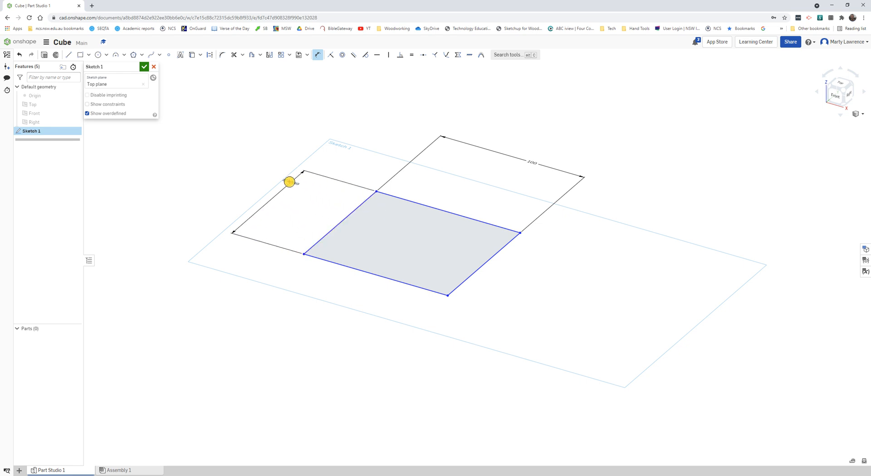
click(273, 163)
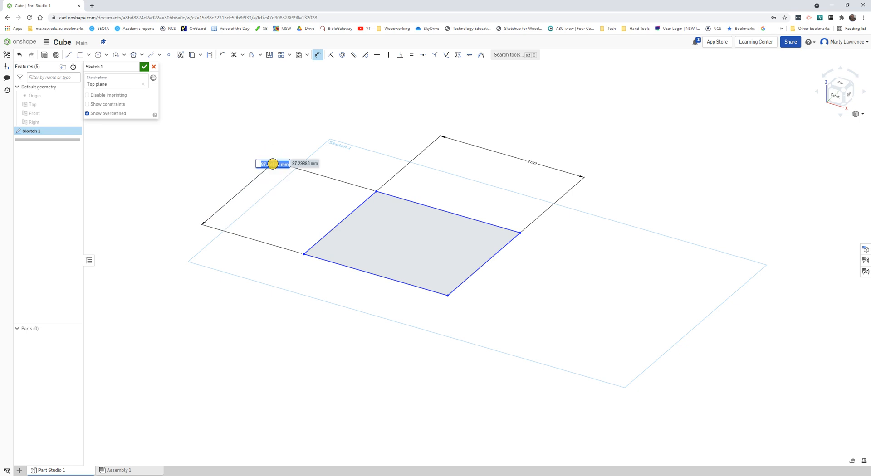
text(100)
key(Return)
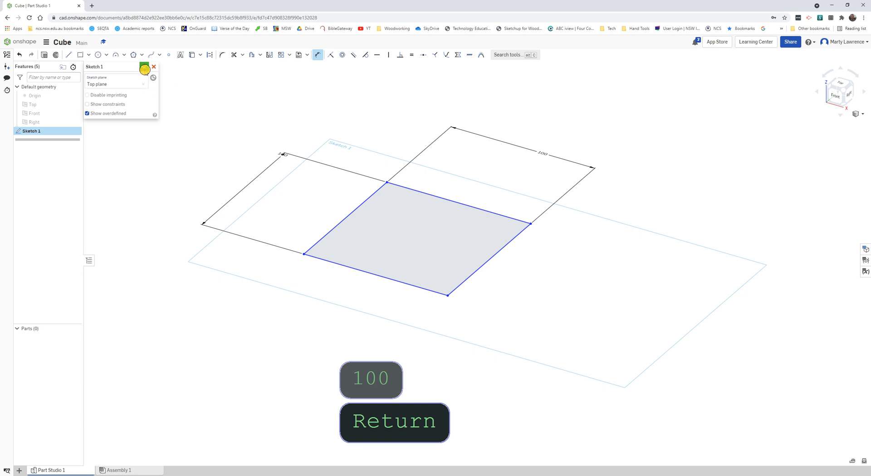
click(145, 69)
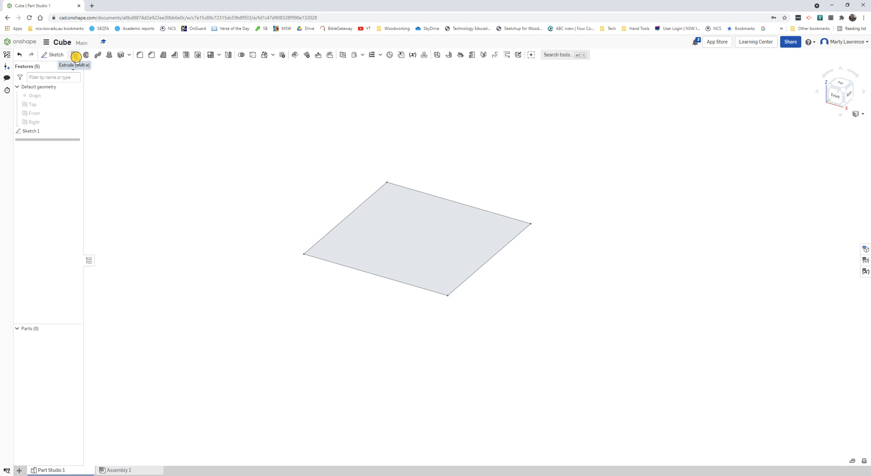
Extrude the square sketch region as a new solid to a blind depth of 100 mm and accept the feature.
mouse_move(77, 59)
click(75, 56)
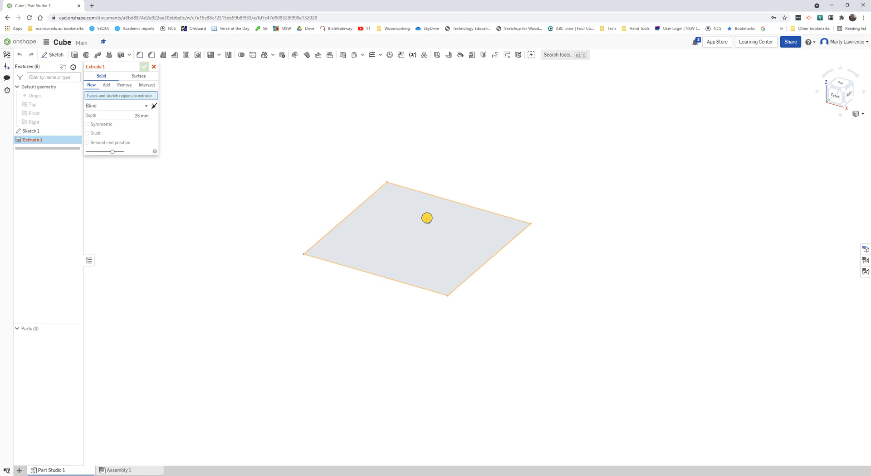
click(427, 218)
click(135, 119)
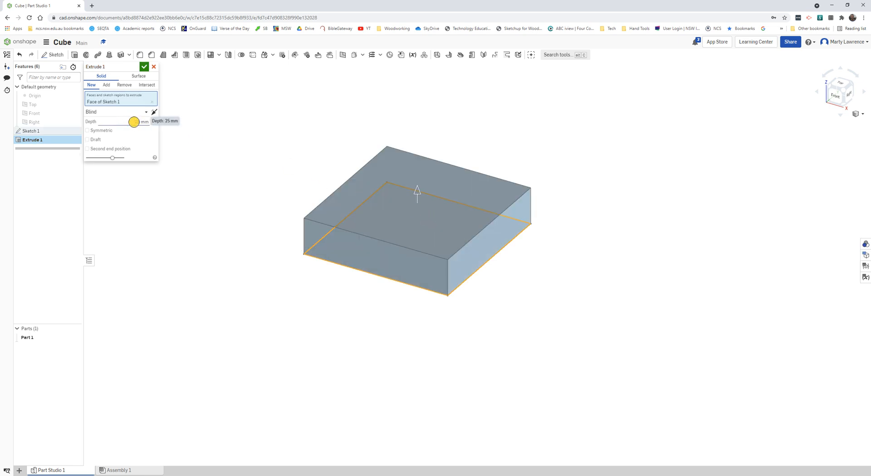
double_click(136, 122)
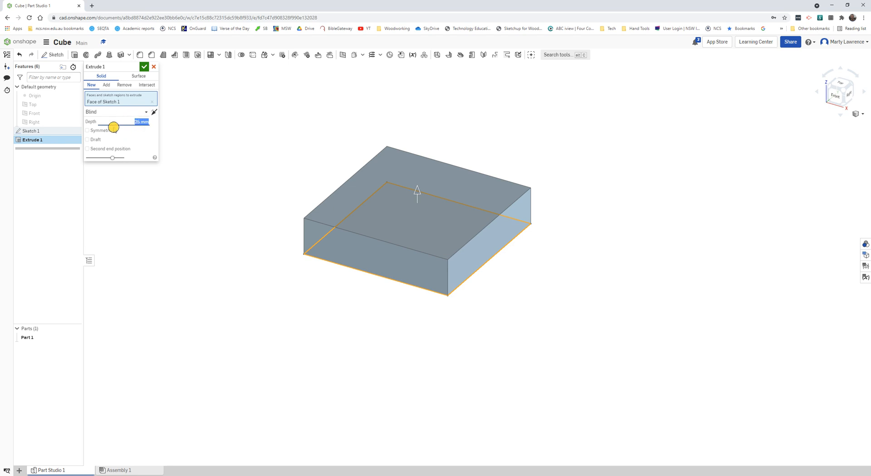
text(100)
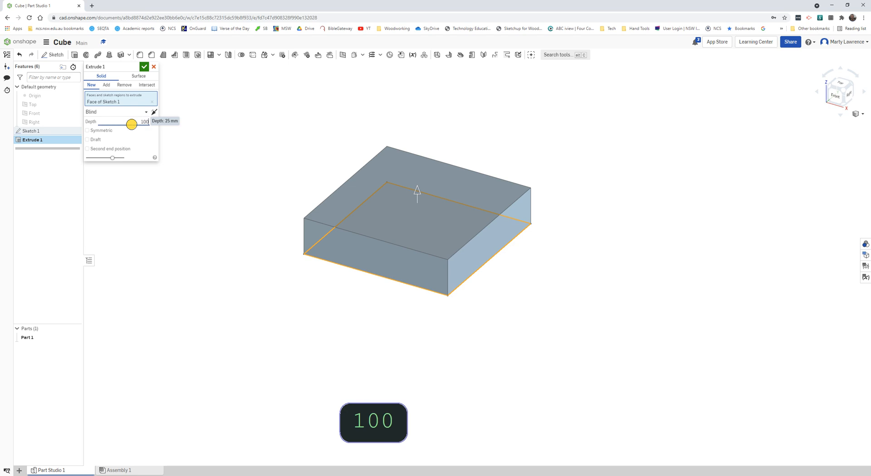
key(Return)
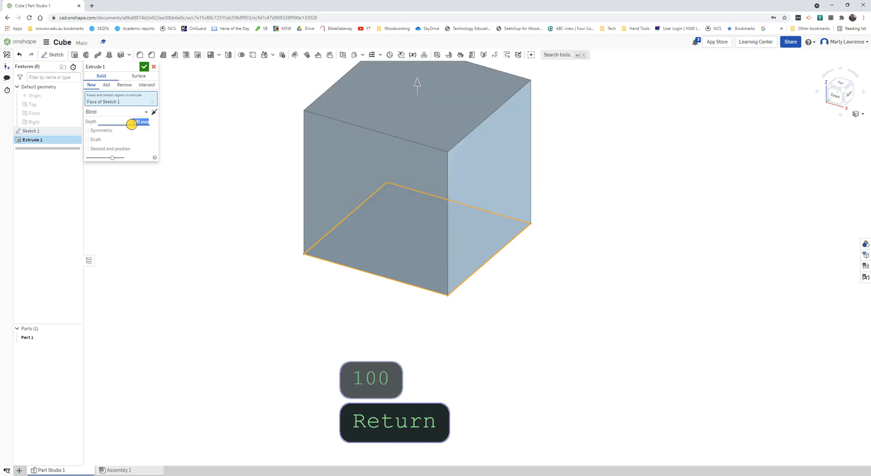
click(142, 67)
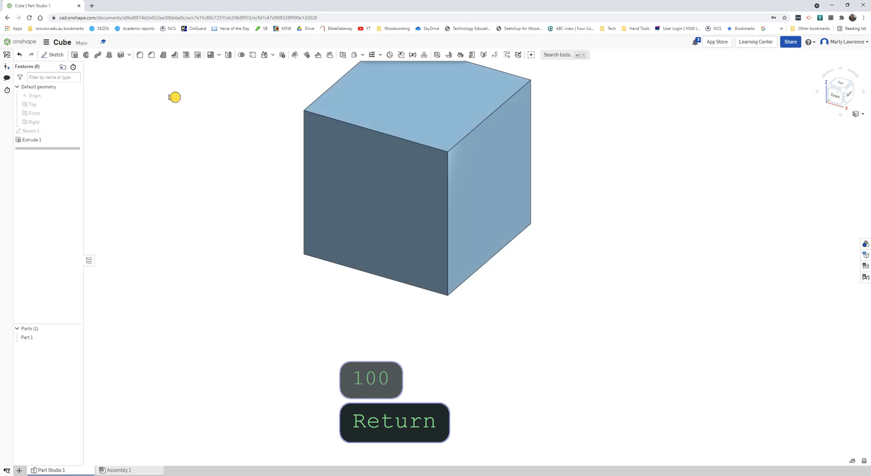
middle_drag(272, 139, 264, 199)
scroll(264, 199, down, 1)
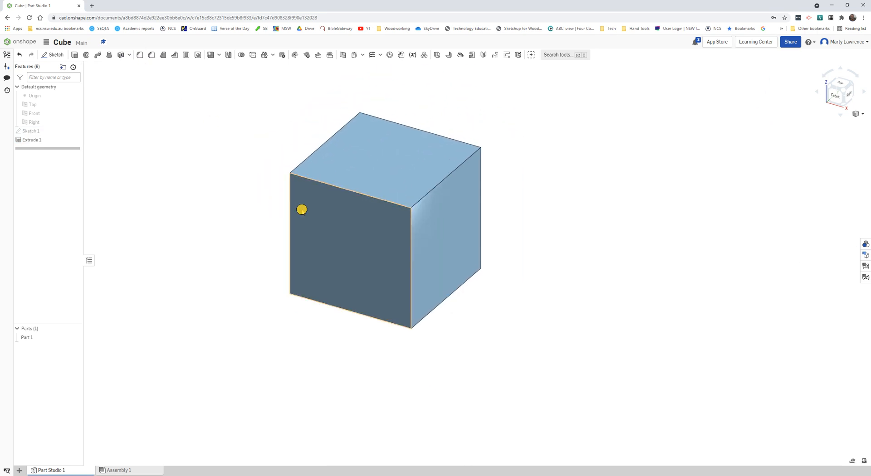
middle_drag(371, 221, 381, 222)
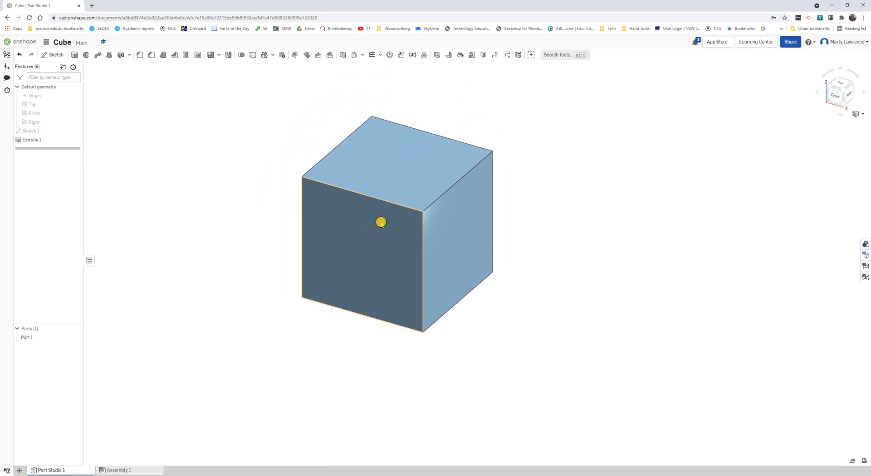
right_drag(381, 223, 360, 213)
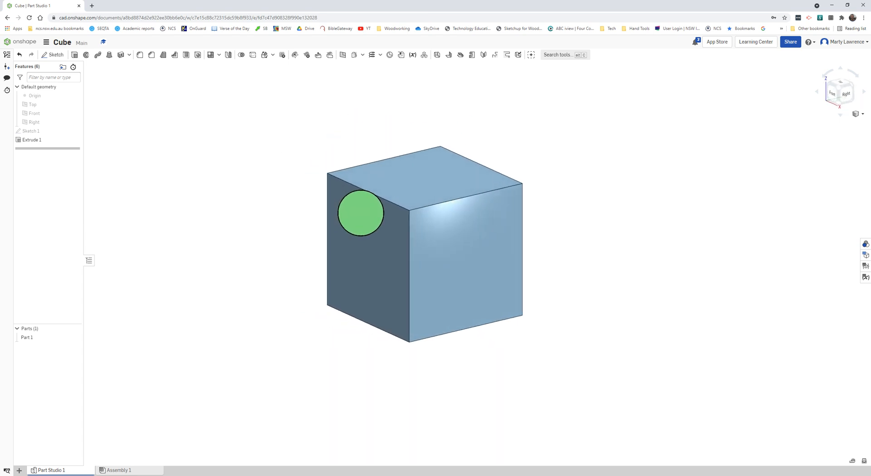
key(alt+shift)
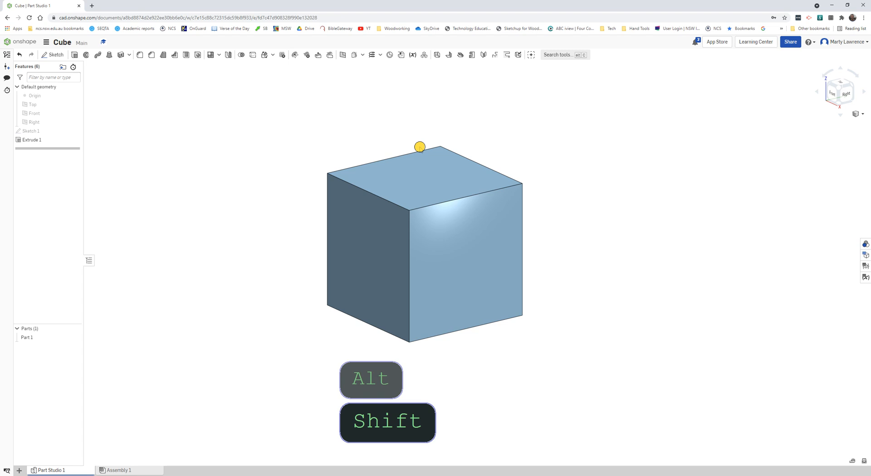